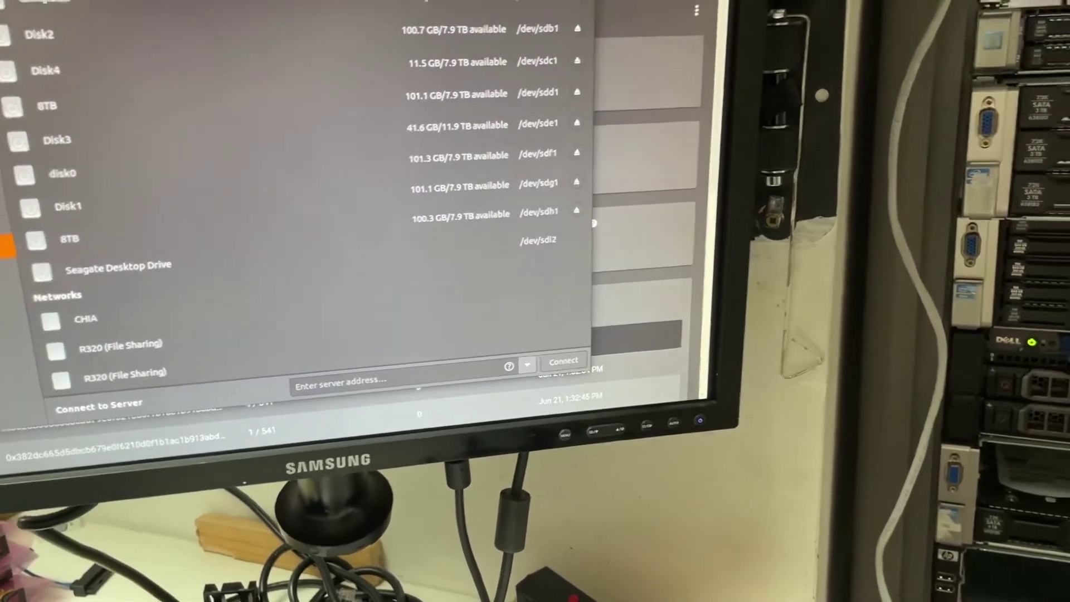
Step: In Disks, select the 8.0 TB ST8000DM004-2CX188 drive at /dev/sdi to view its partitions
key("alt+Tab")
key("alt+Tab")
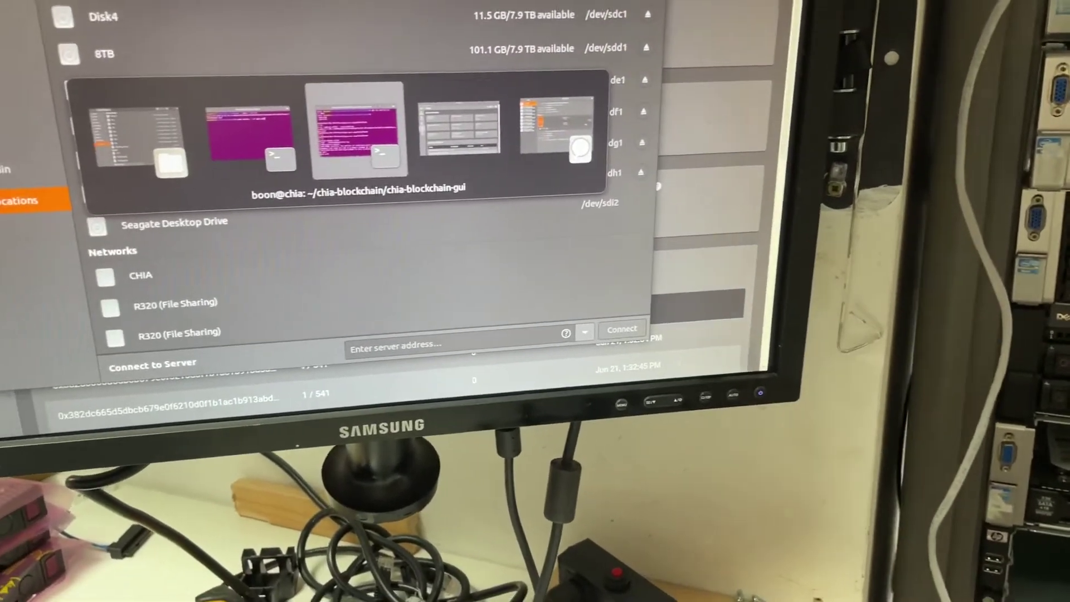
key("alt+Tab")
key("alt+Tab")
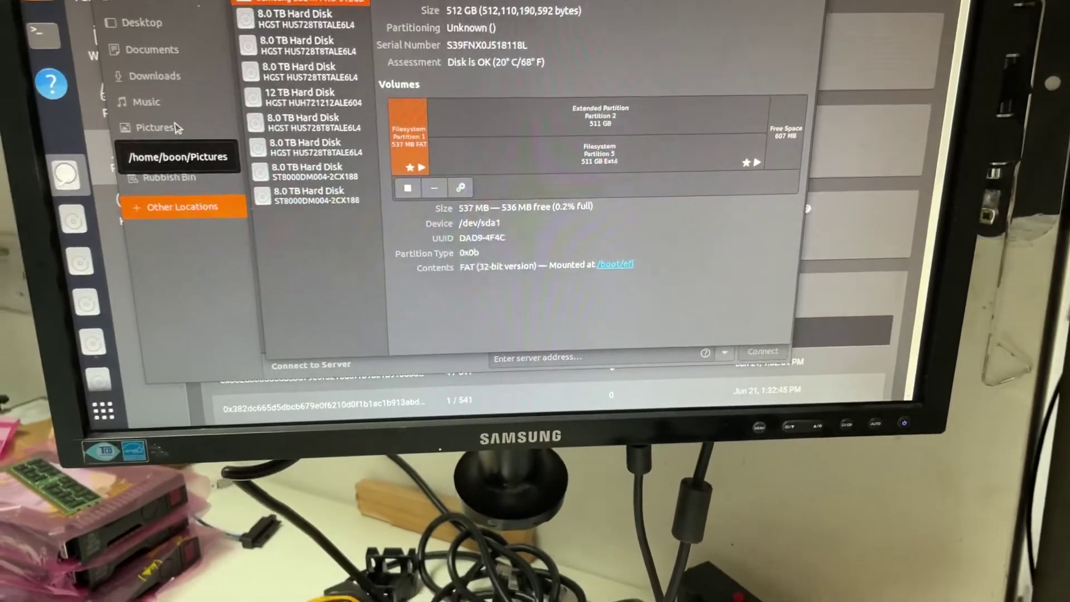
left_click(324, 198)
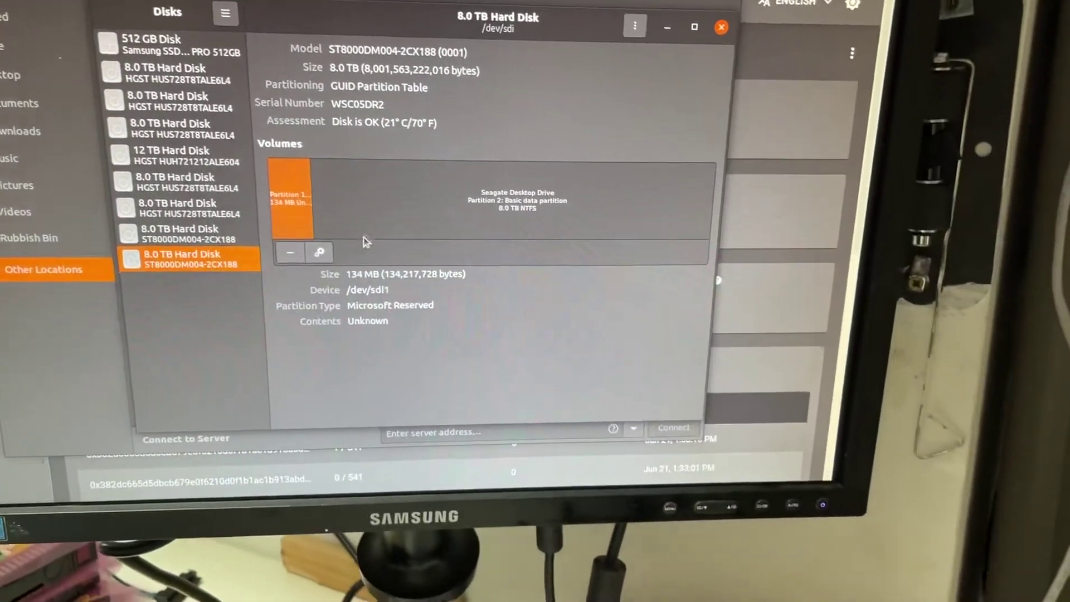
Step: Delete the 134 MB Microsoft Reserved partition, authorizing with the password
left_click(290, 274)
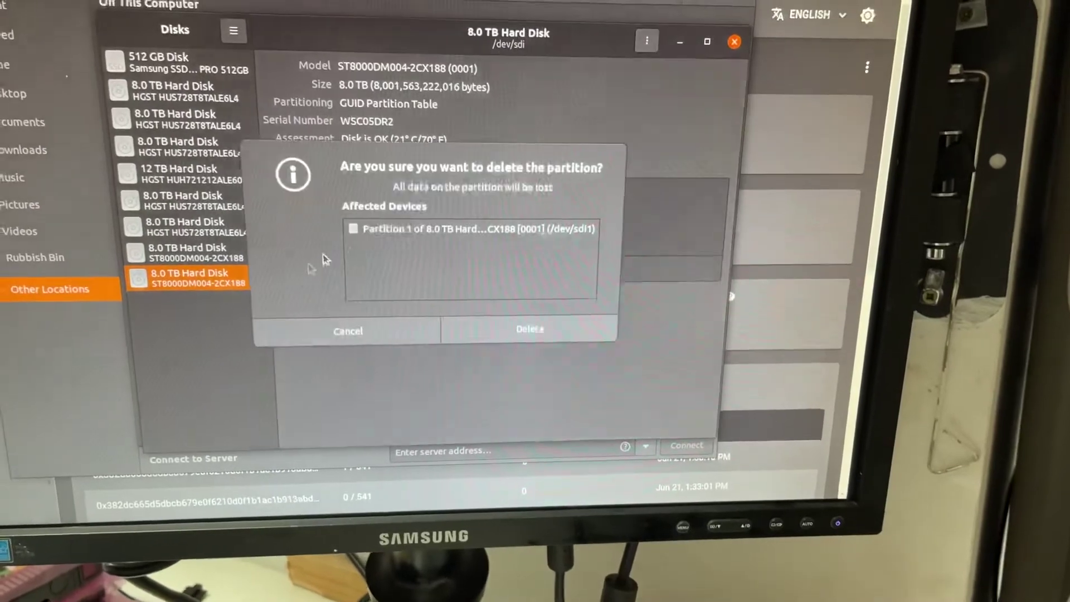
left_click(519, 319)
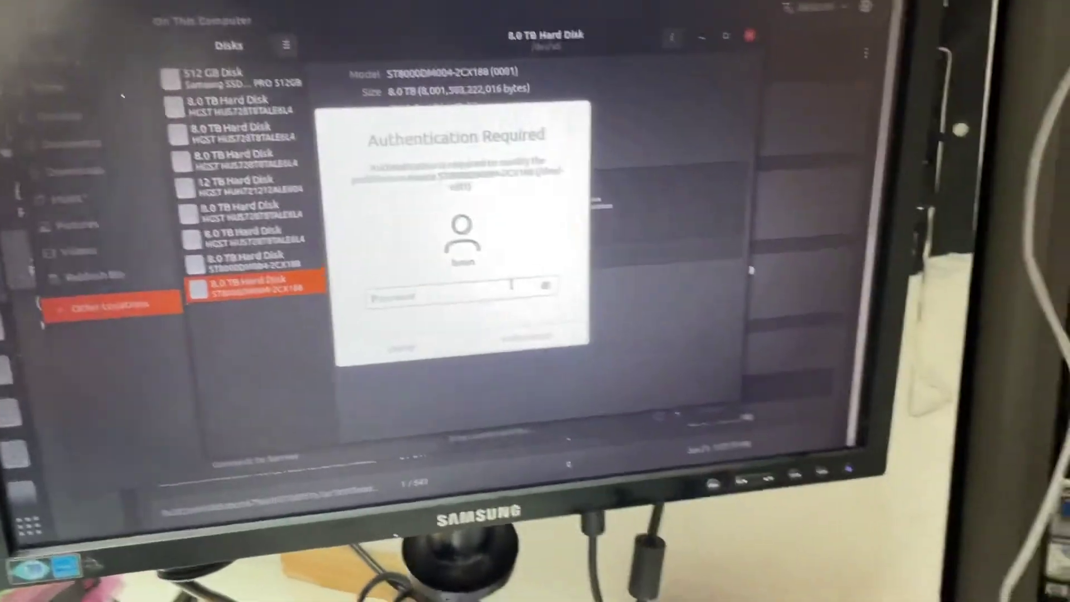
type("••••")
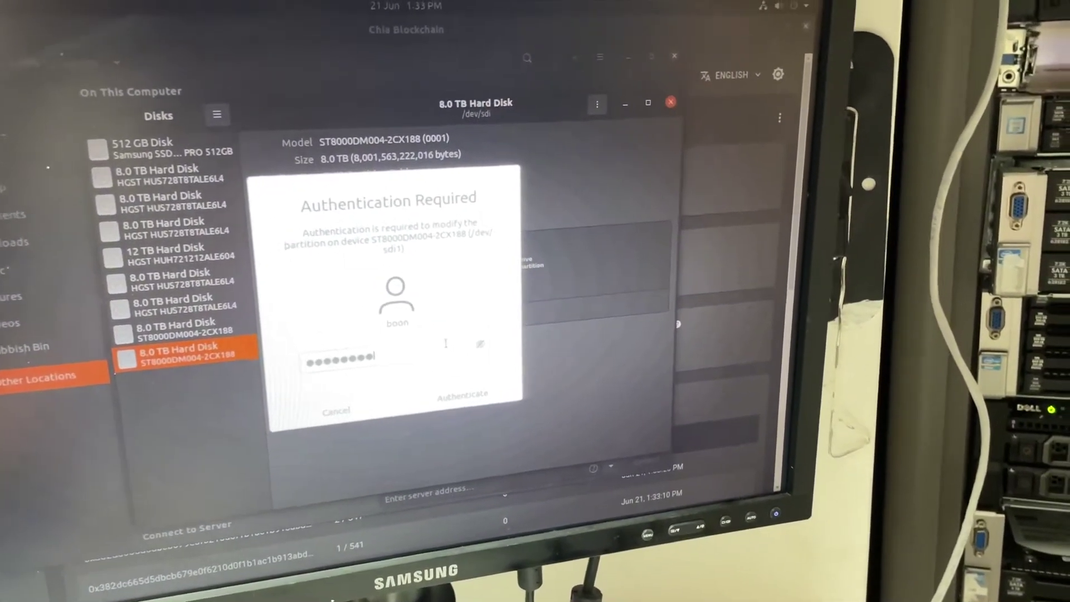
type("••")
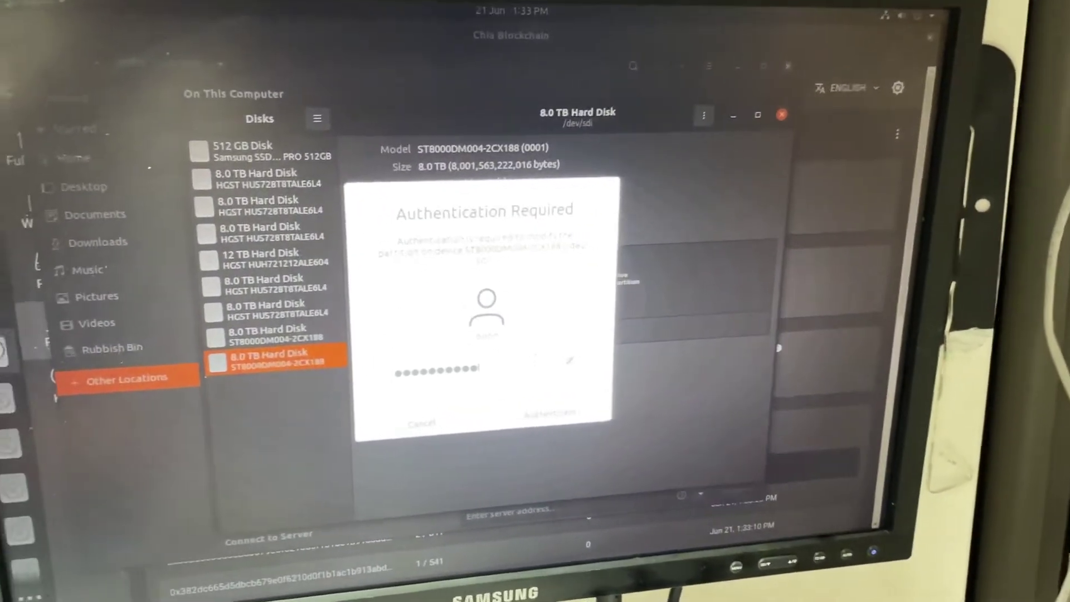
key("Return")
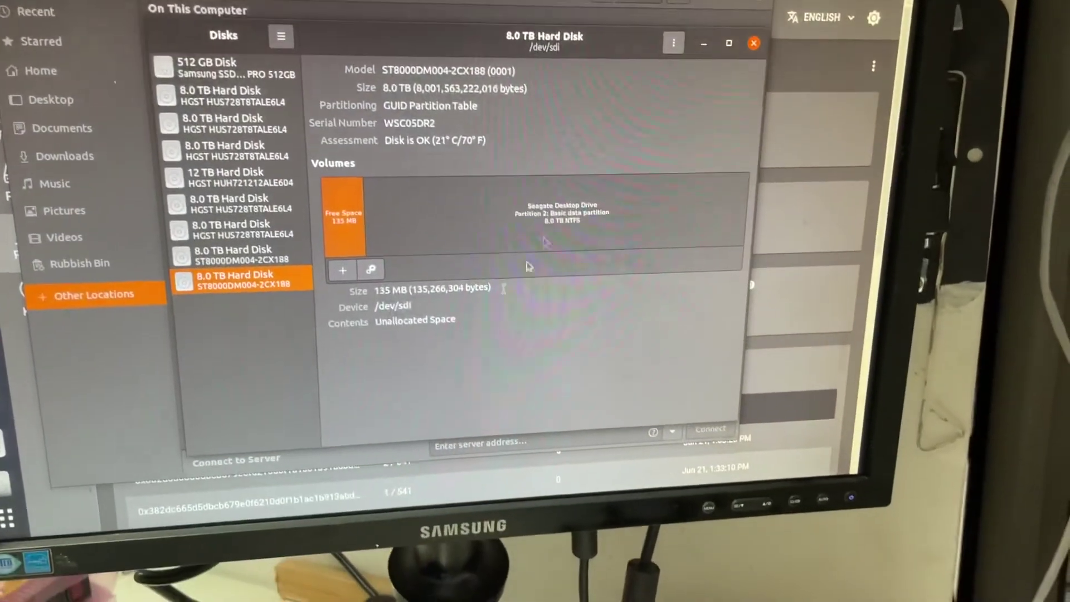
Step: Delete the 8.0 TB NTFS data partition
left_click(487, 276)
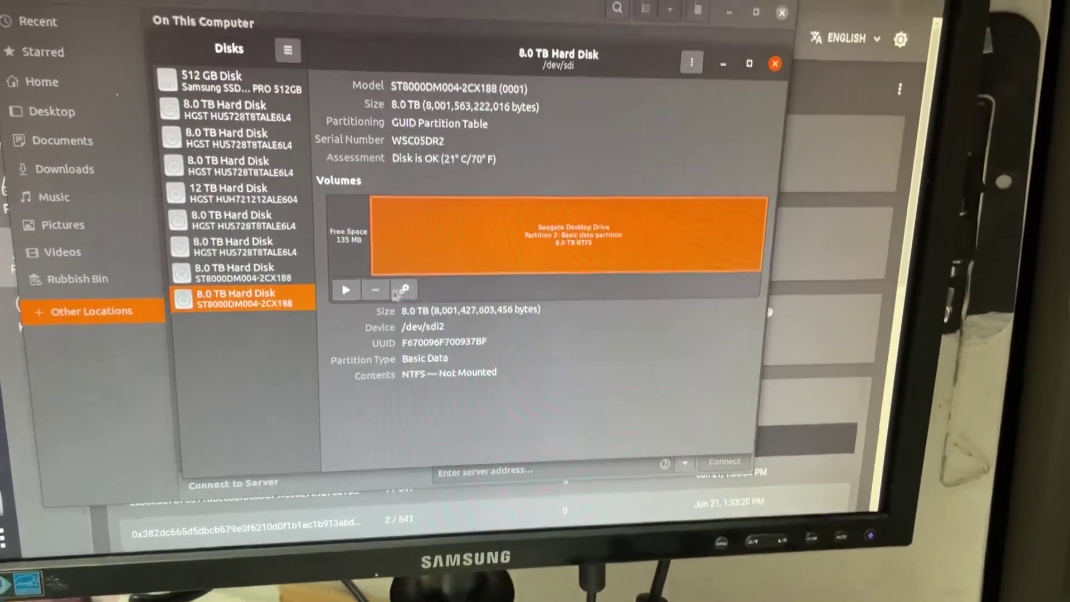
left_click(384, 258)
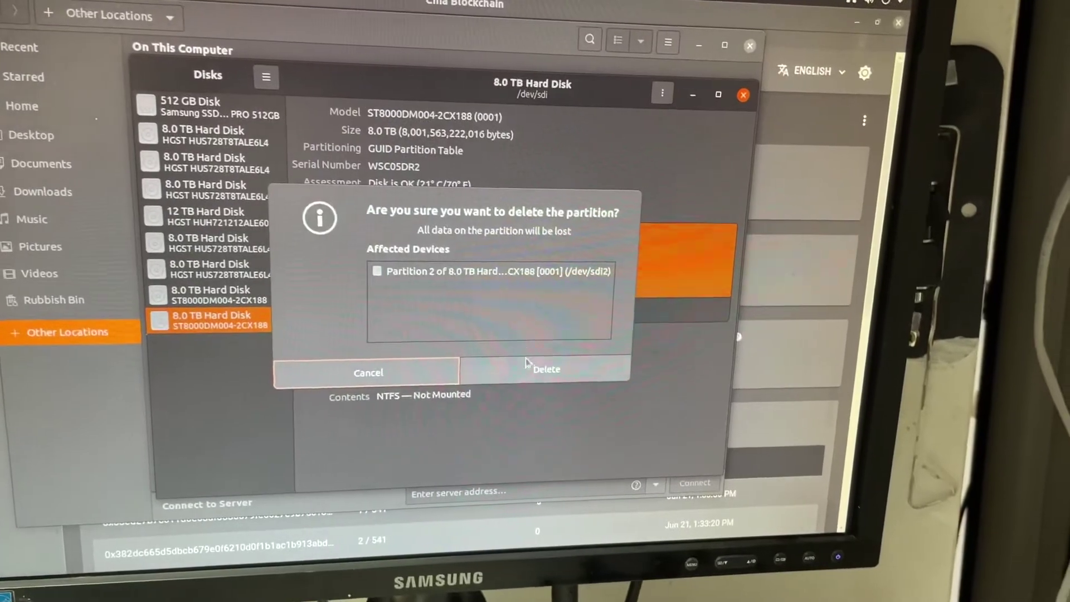
left_click(534, 368)
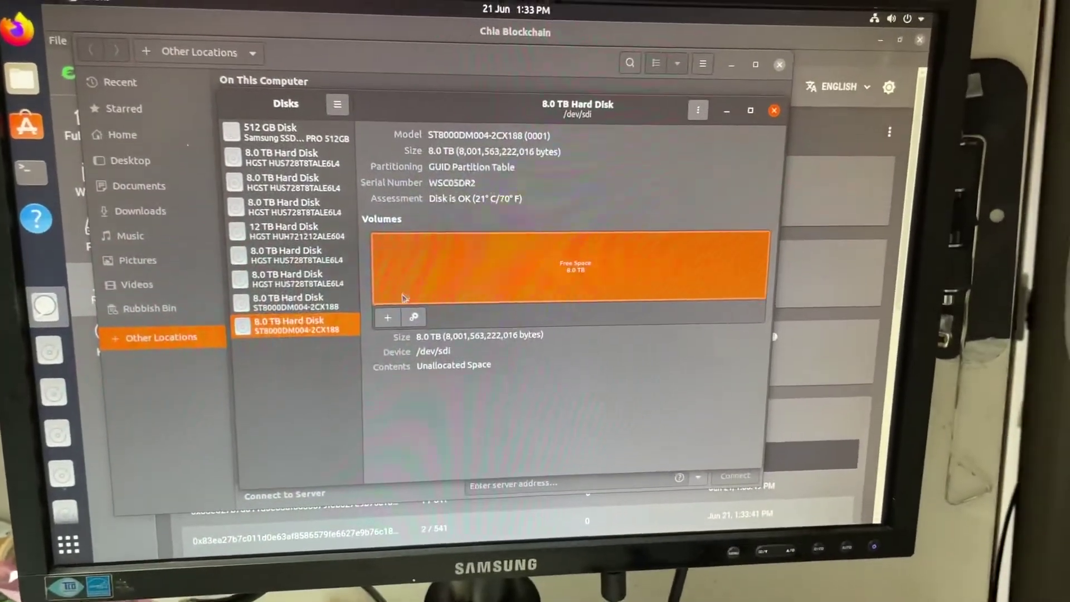
Step: Create an 8.0 TB Ext4 partition named '8th' in the free space
left_click(380, 321)
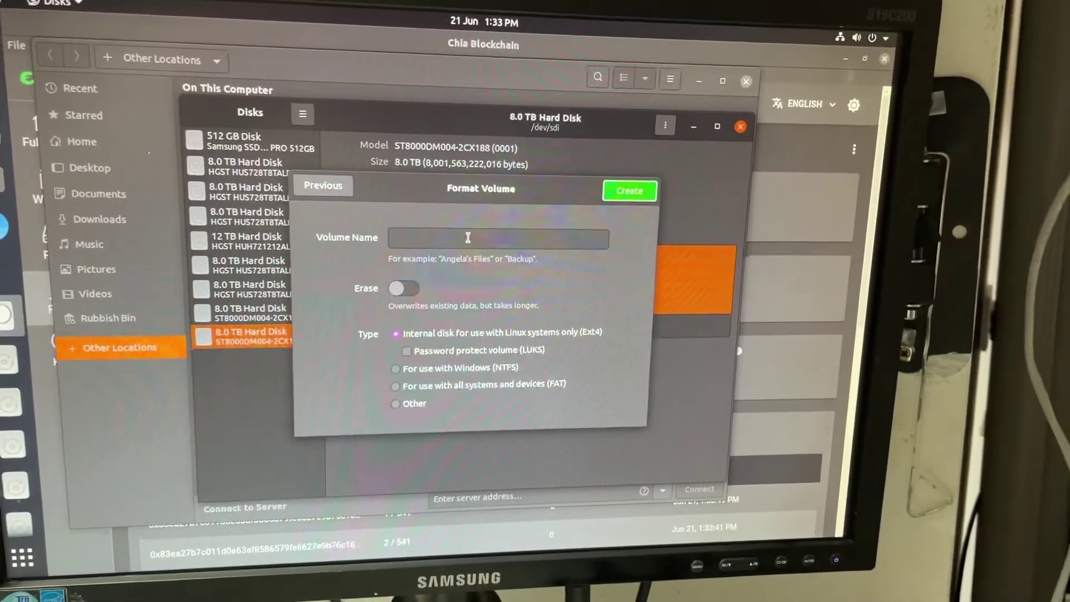
left_click(468, 237)
type("8")
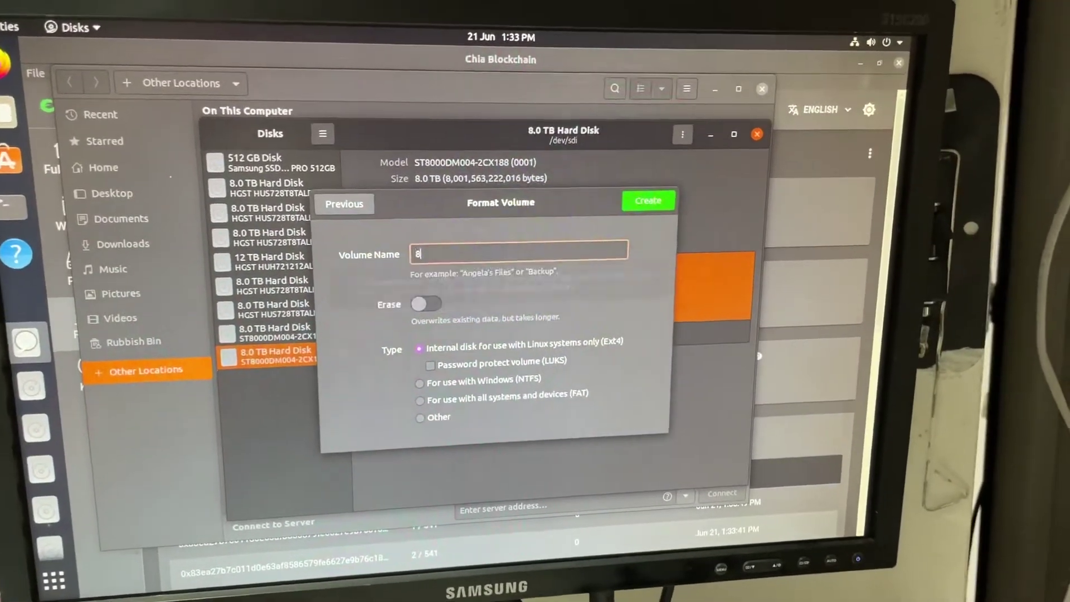
type("th")
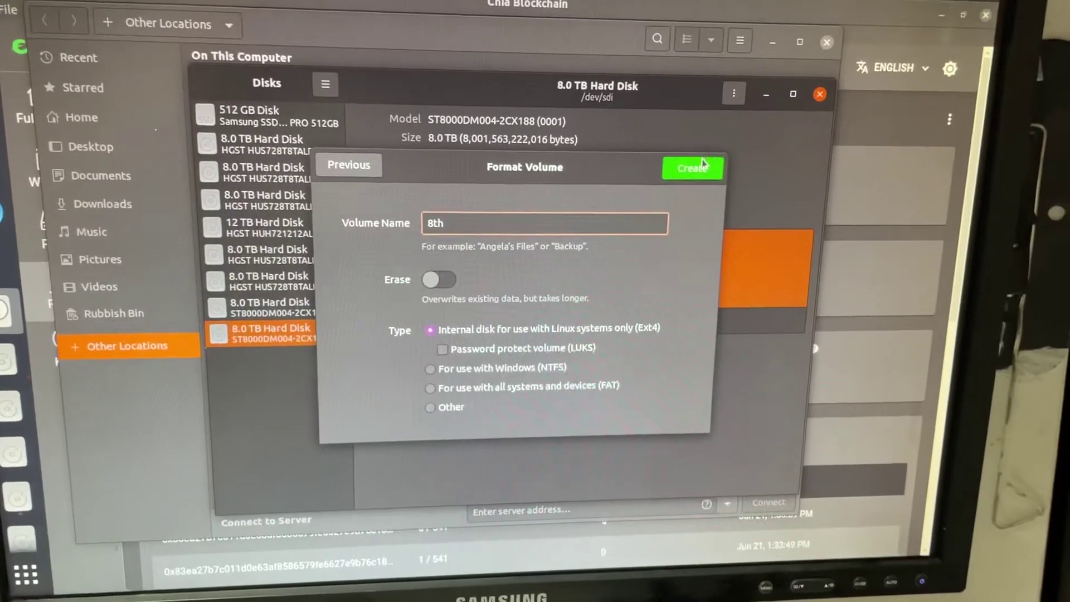
left_click(700, 166)
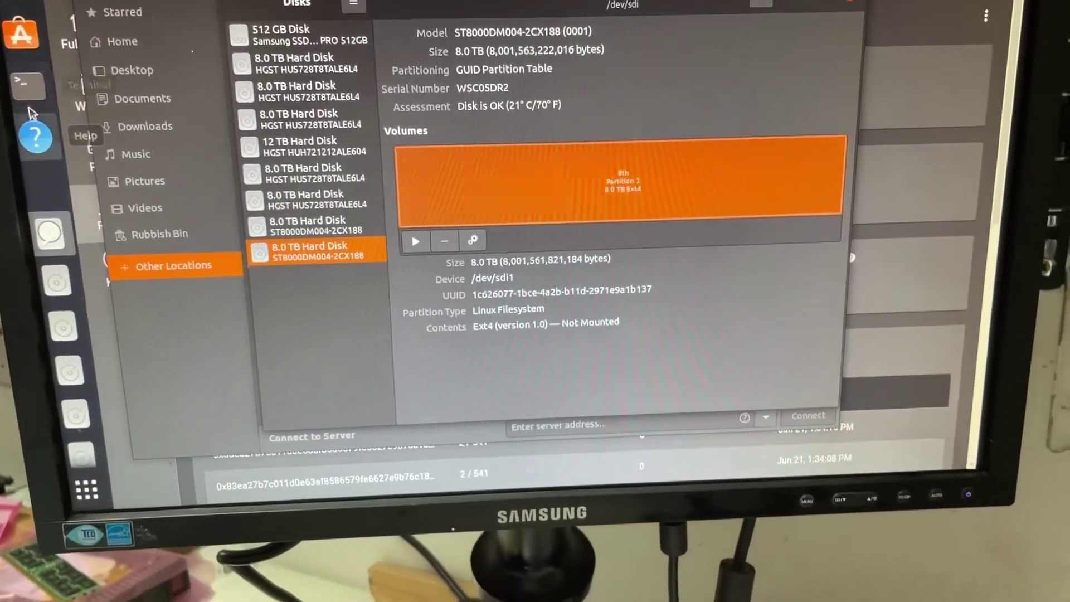
Step: Run 'sudo tune2fs -r 0 /dev/sdi1' in Terminal to zero reserved blocks
left_click(27, 104)
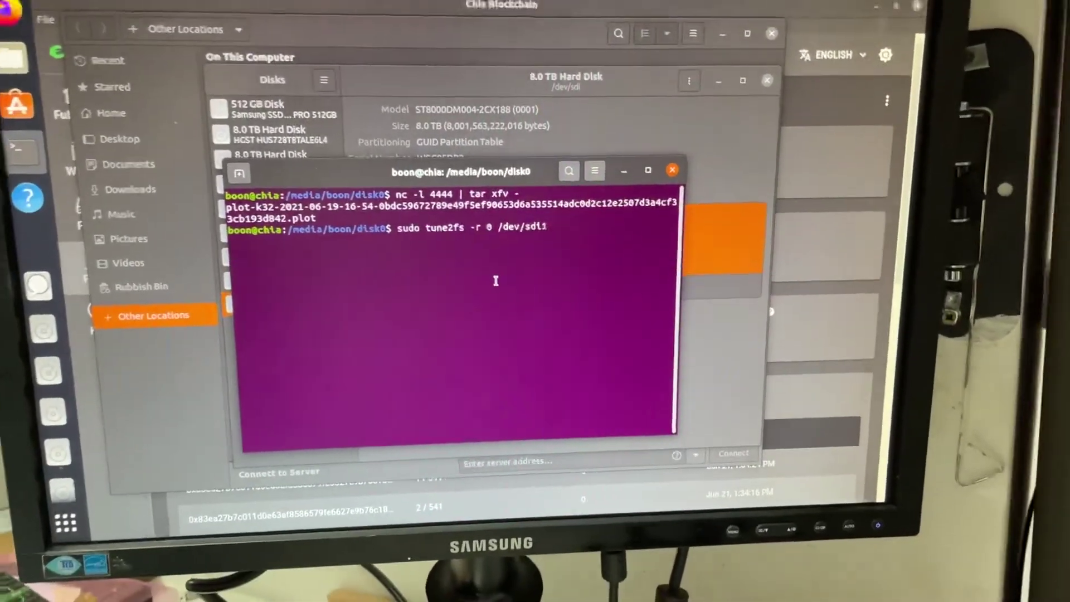
key("BackSpace")
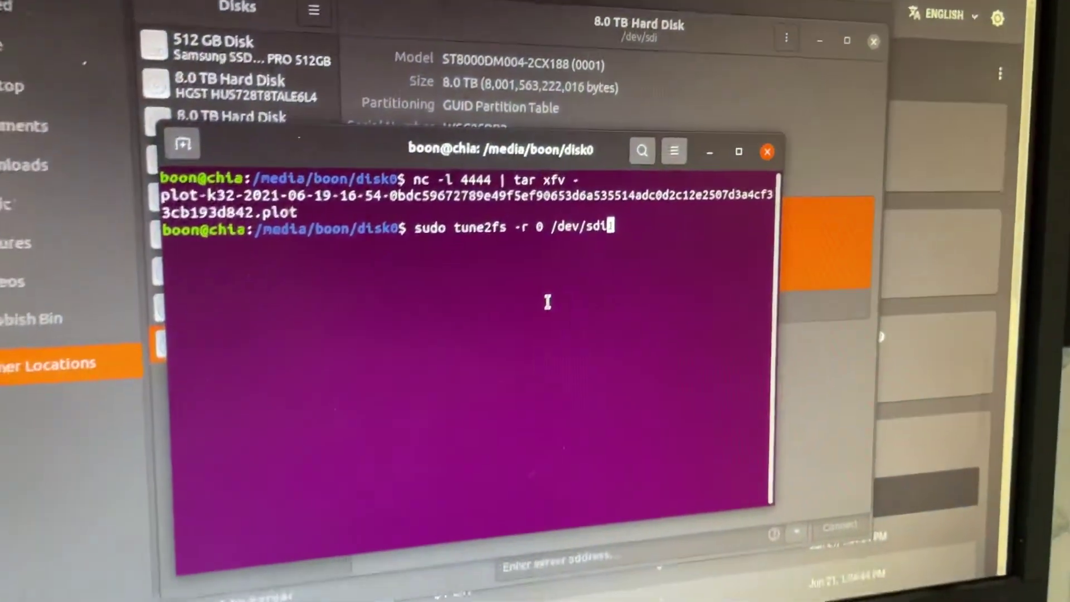
type("1")
key("Return")
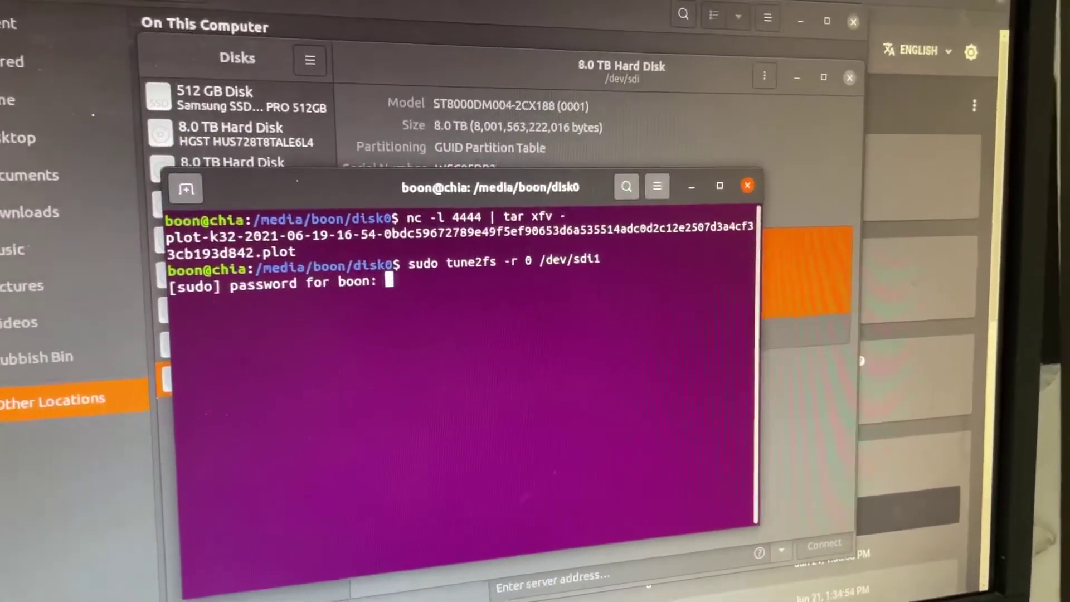
key("Return")
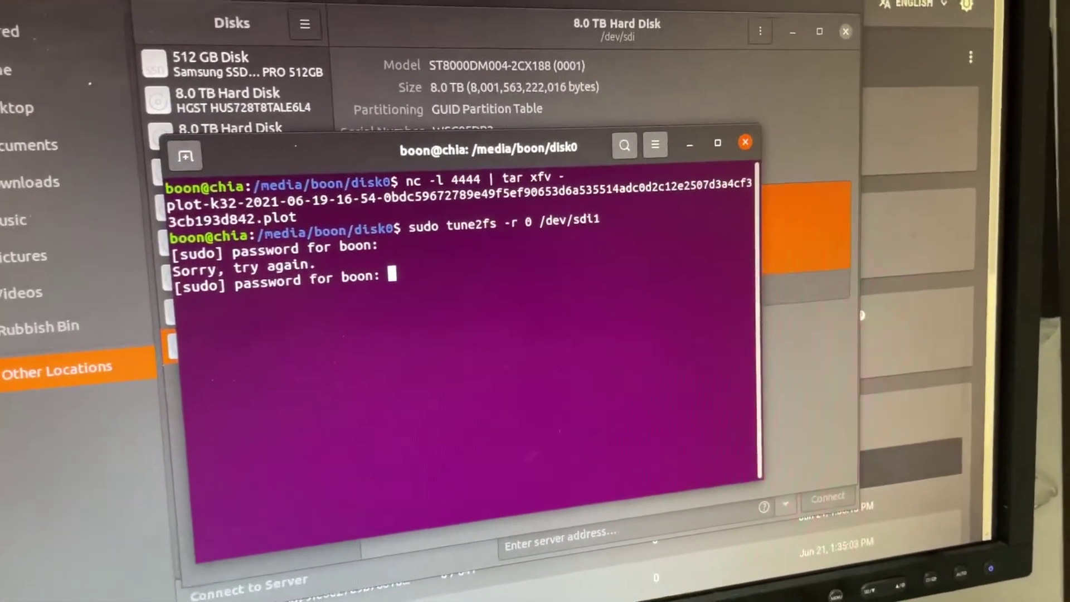
key("Return")
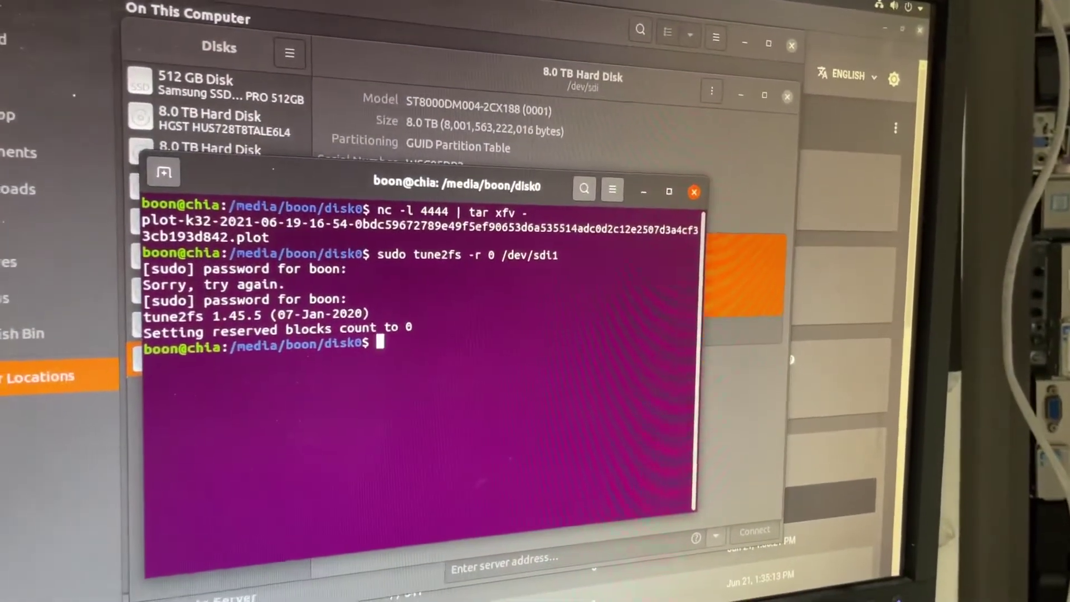
key("alt+Tab")
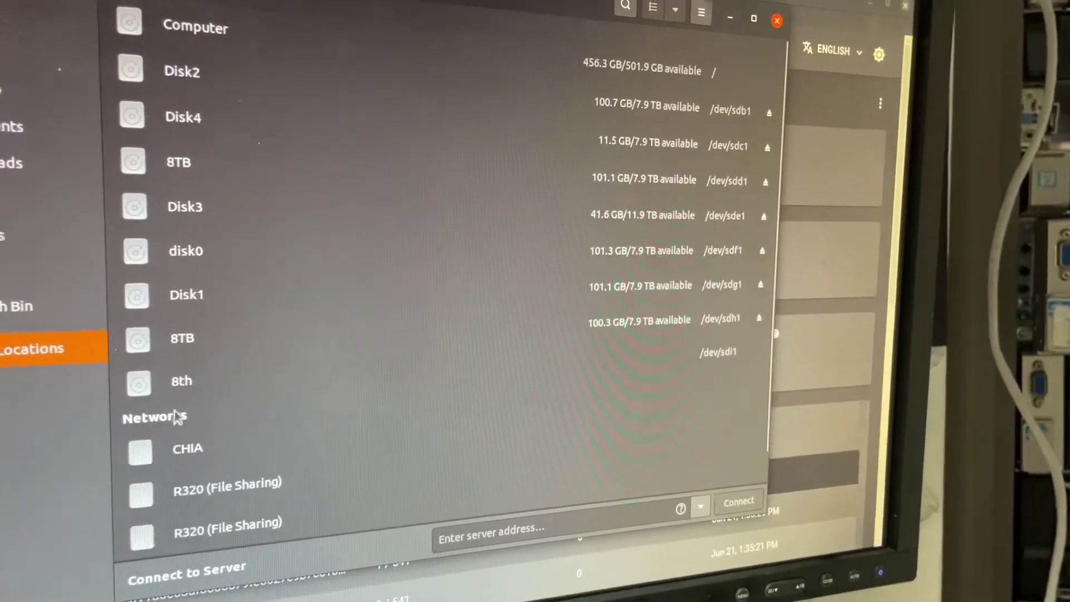
Step: Mount the 8th drive, create a 'plot' folder, and open a terminal there
left_click(191, 387)
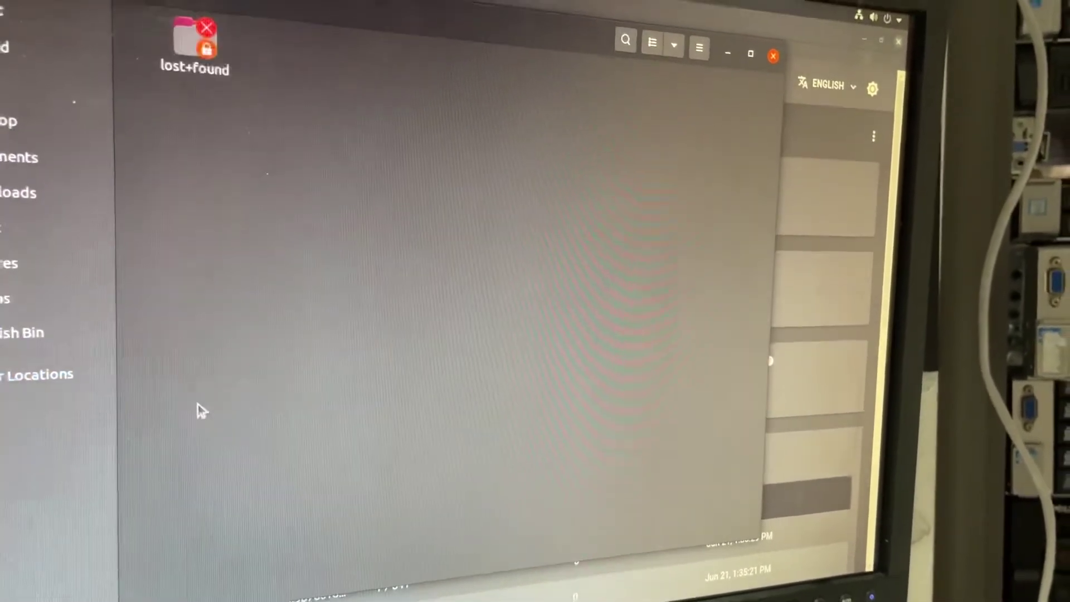
right_click(412, 258)
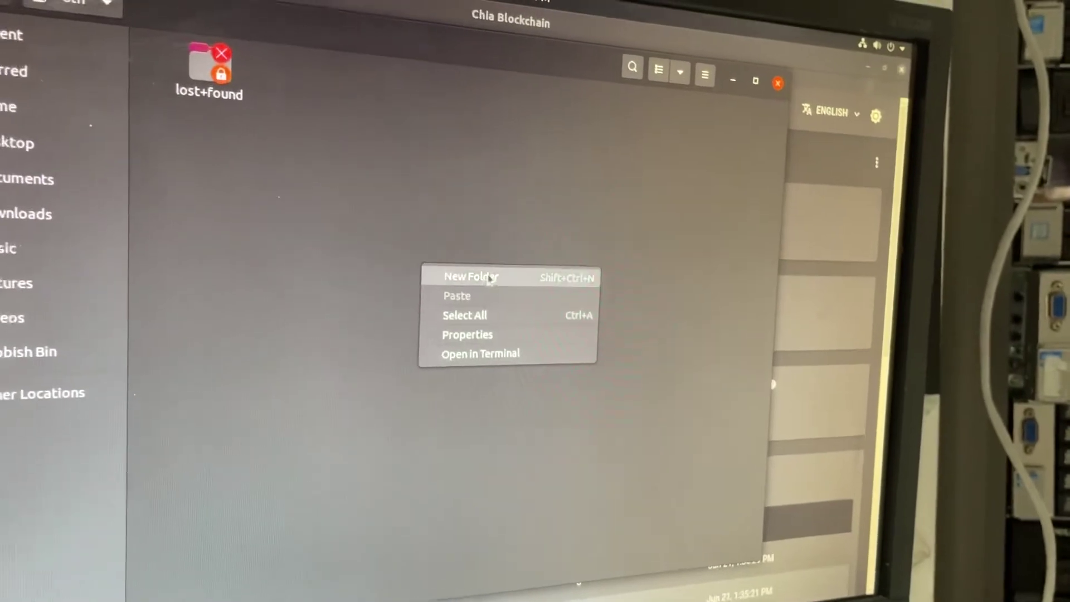
left_click(469, 272)
type("plo")
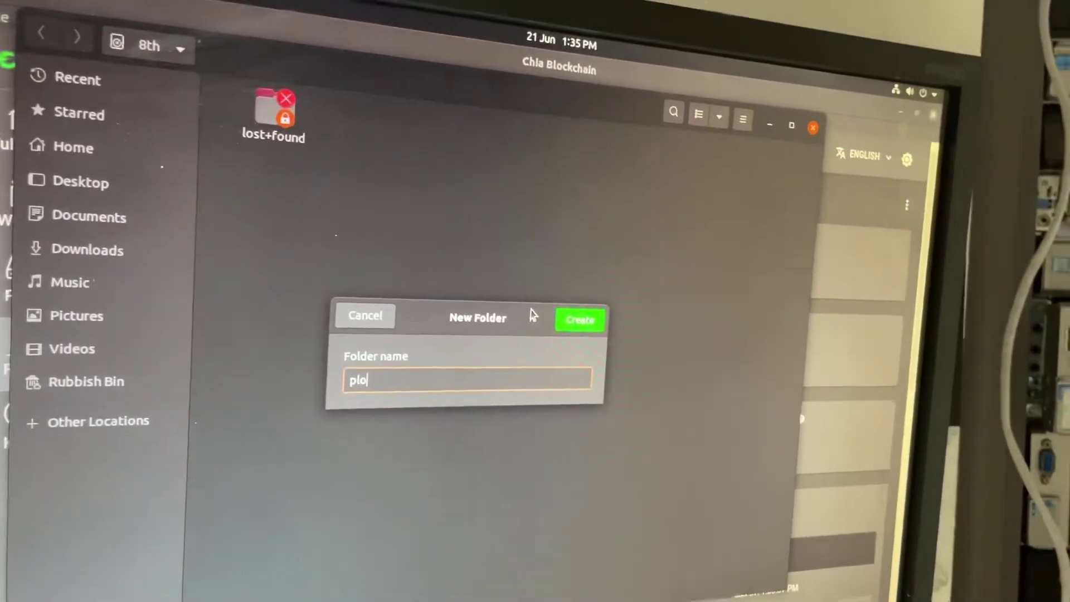
type("t")
key("Return")
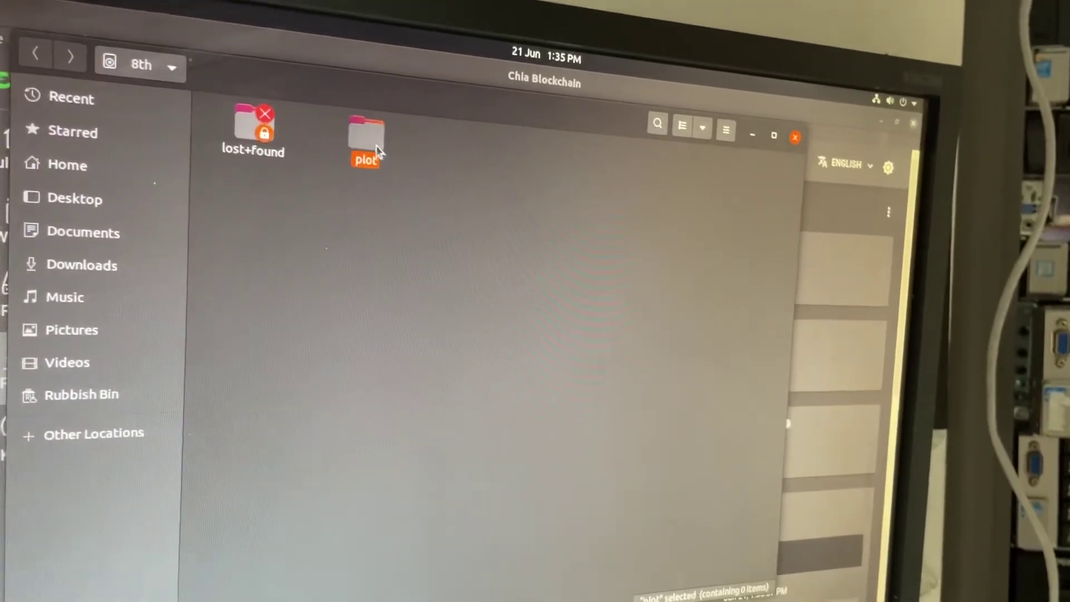
right_click(415, 304)
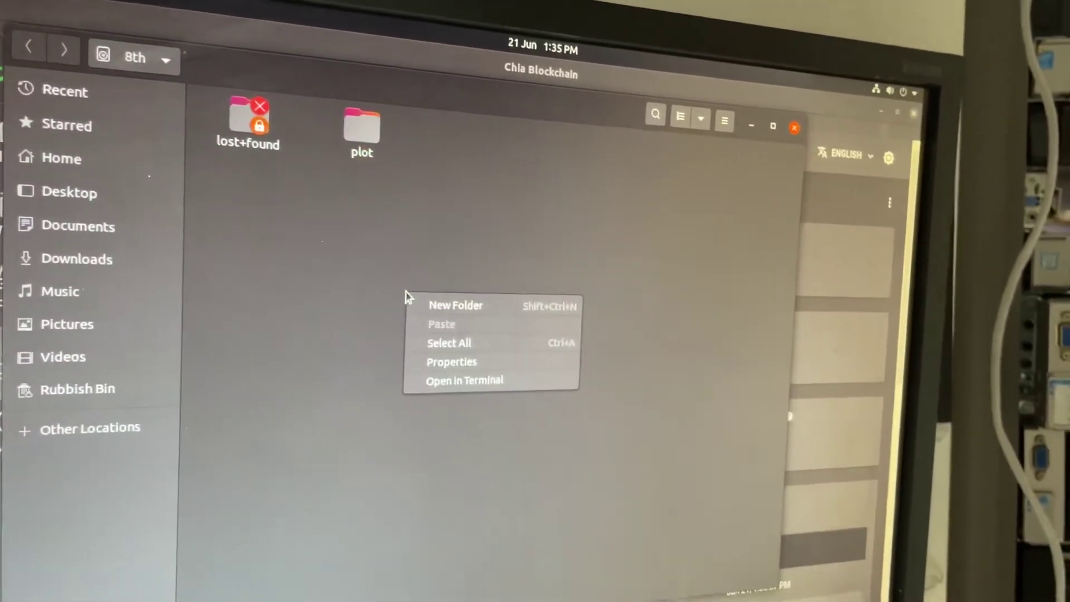
left_click(541, 375)
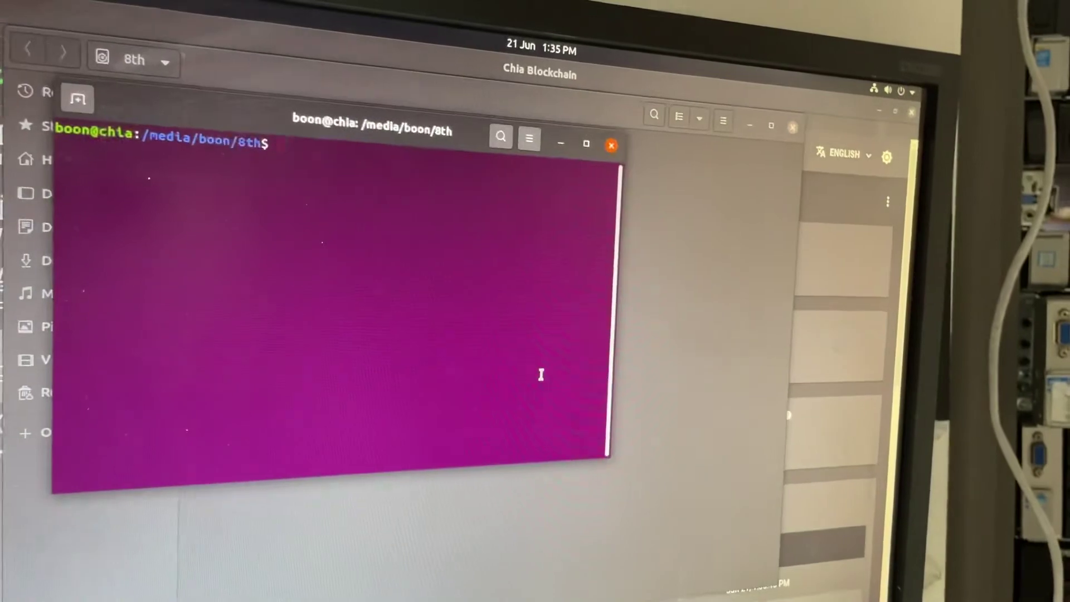
type("nc -l 4444 | tar xfv -")
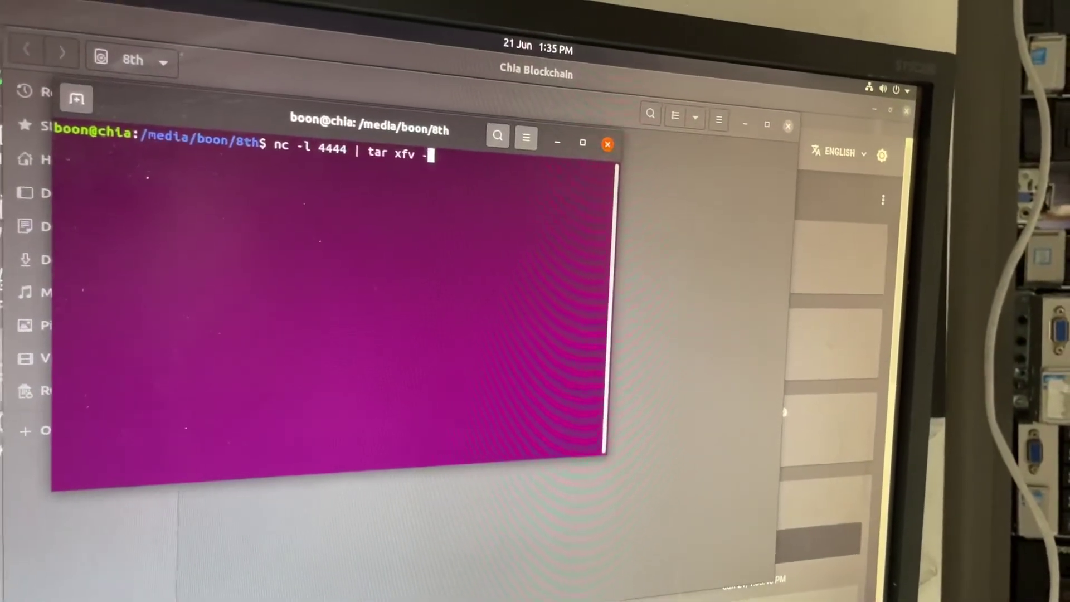